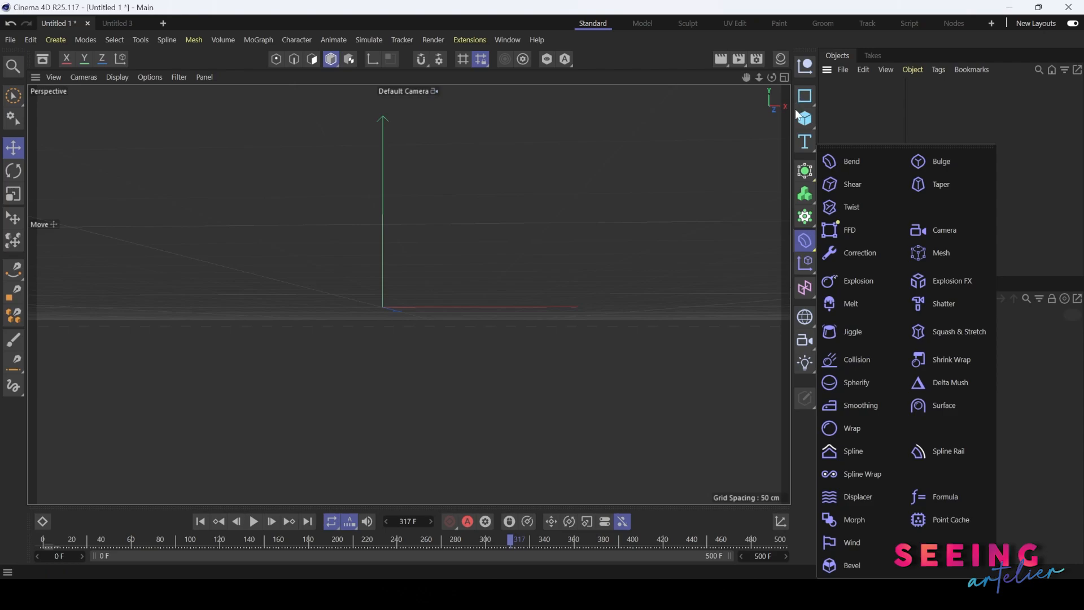
Step: Add a Bend deformer to the scene and set its strength to 64°
left_click(852, 161)
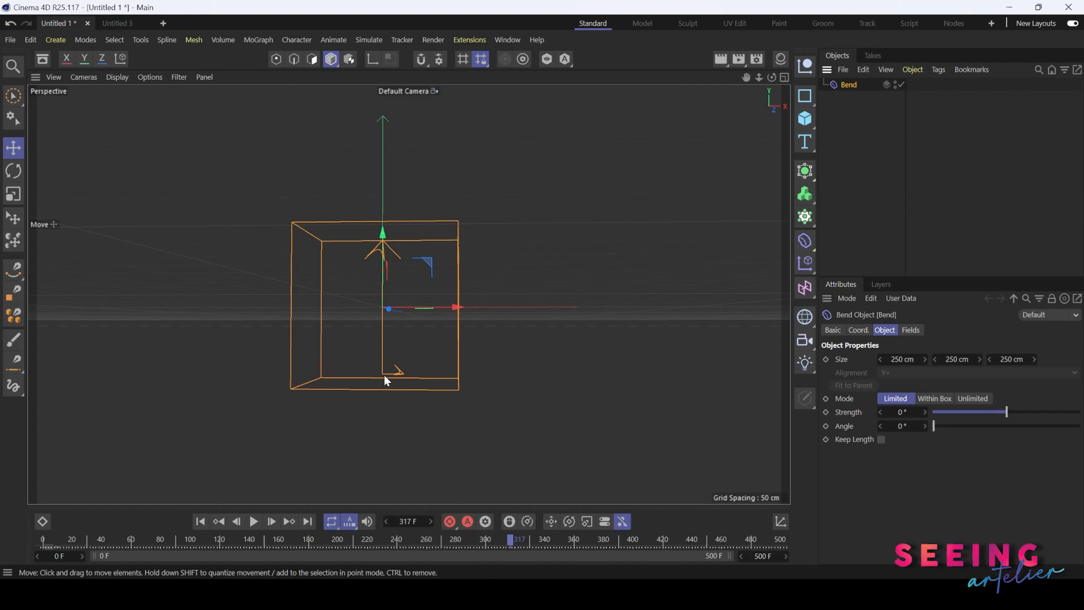
left_click_drag(924, 412, 924, 376)
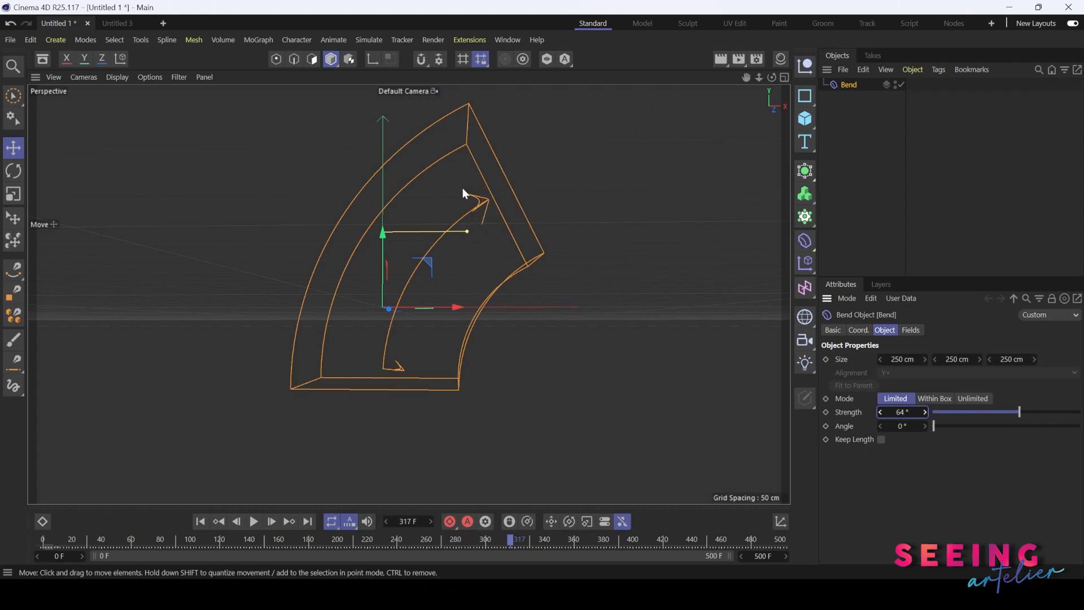
Step: Add a cube and resize it into a long, thin wall about 738 cm in X and 42 cm in Z
left_click(804, 118)
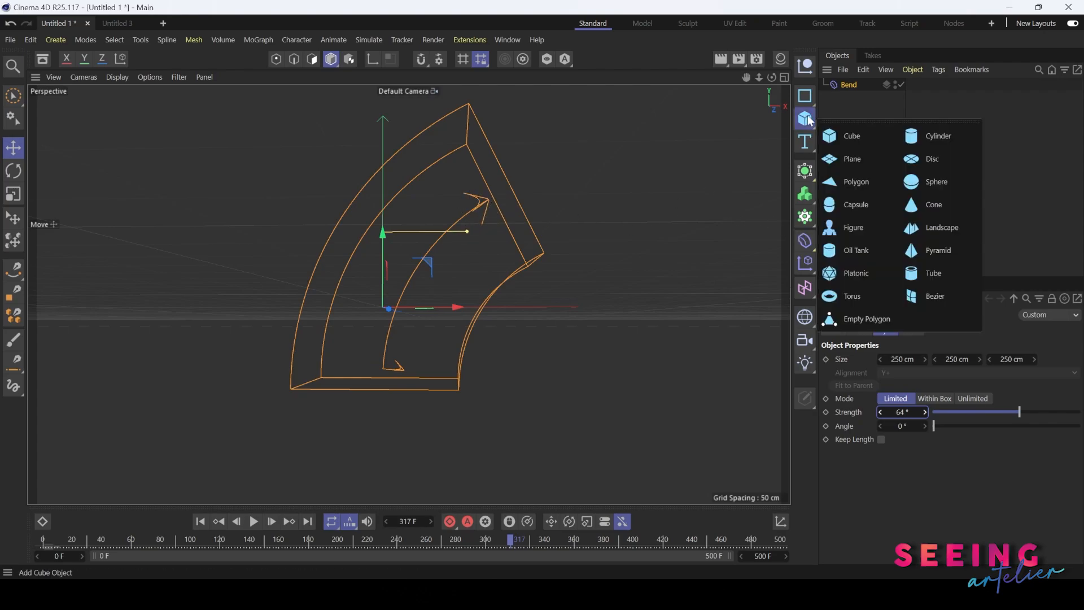
left_click(835, 138)
left_click_drag(442, 308, 620, 324)
left_click_drag(519, 355, 384, 440, "alt")
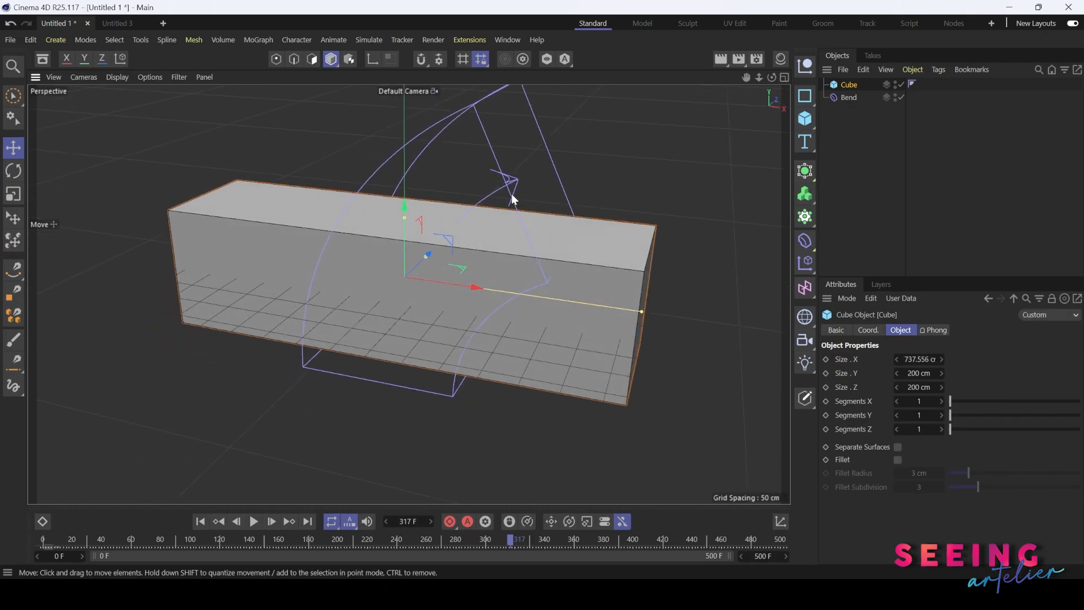
left_click_drag(588, 274, 503, 243, "alt")
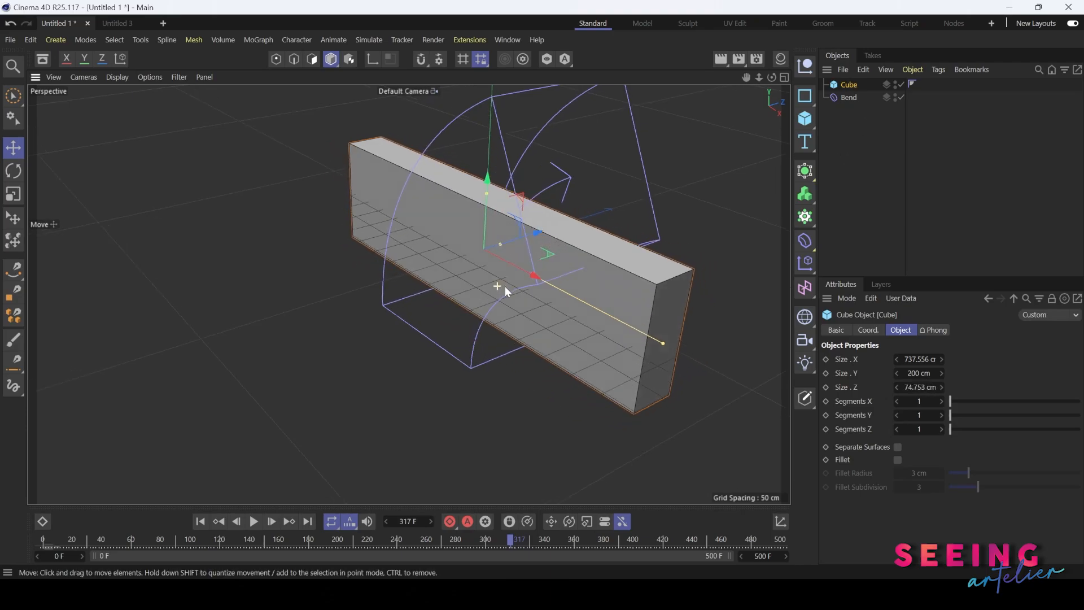
left_click_drag(505, 286, 581, 279, "alt")
left_click_drag(472, 246, 466, 247)
left_click_drag(461, 254, 492, 248, "alt")
Step: Set the Bend deformer's strength to 79° and its heading rotation to 90°
left_click(847, 96)
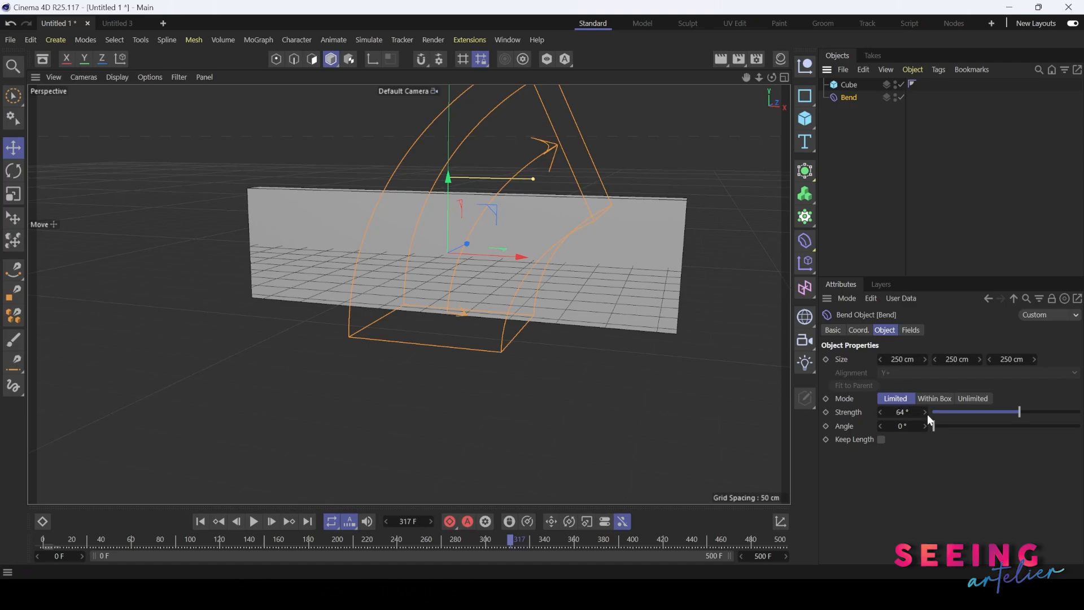
left_click_drag(929, 418, 958, 418)
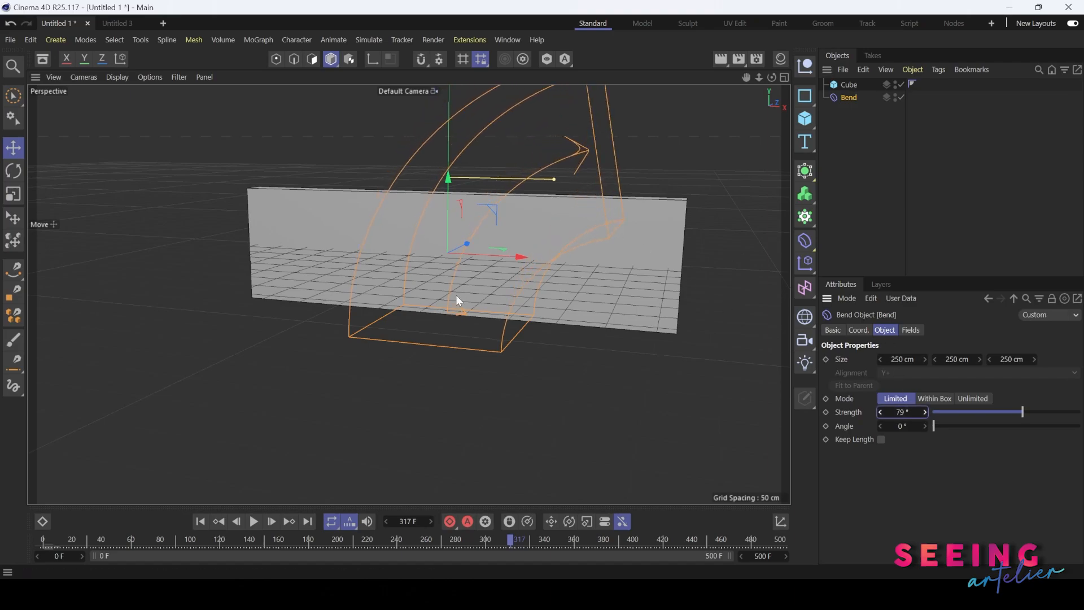
left_click(859, 329)
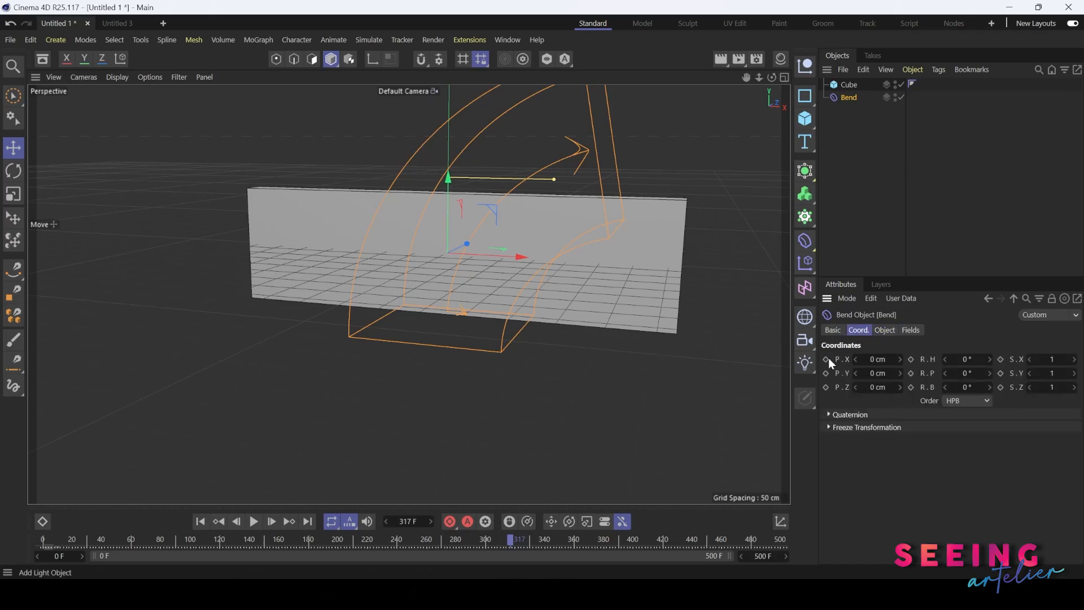
mouse_move(965, 360)
left_mouse_down()
mouse_move(948, 361)
mouse_move(981, 361)
mouse_move(966, 360)
left_mouse_up()
double_click(966, 360)
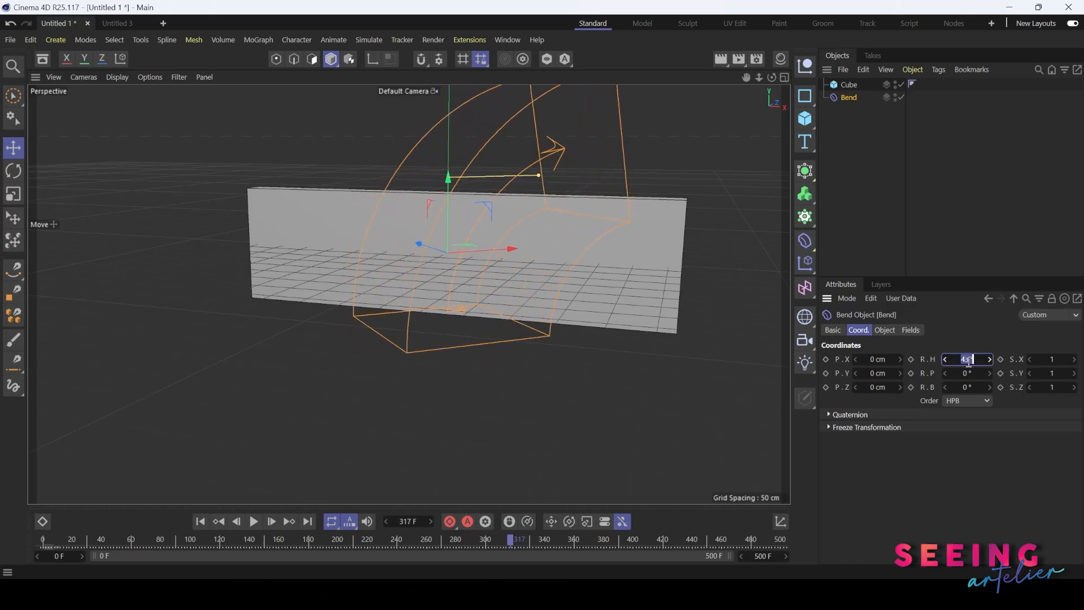
type("90")
key("Return")
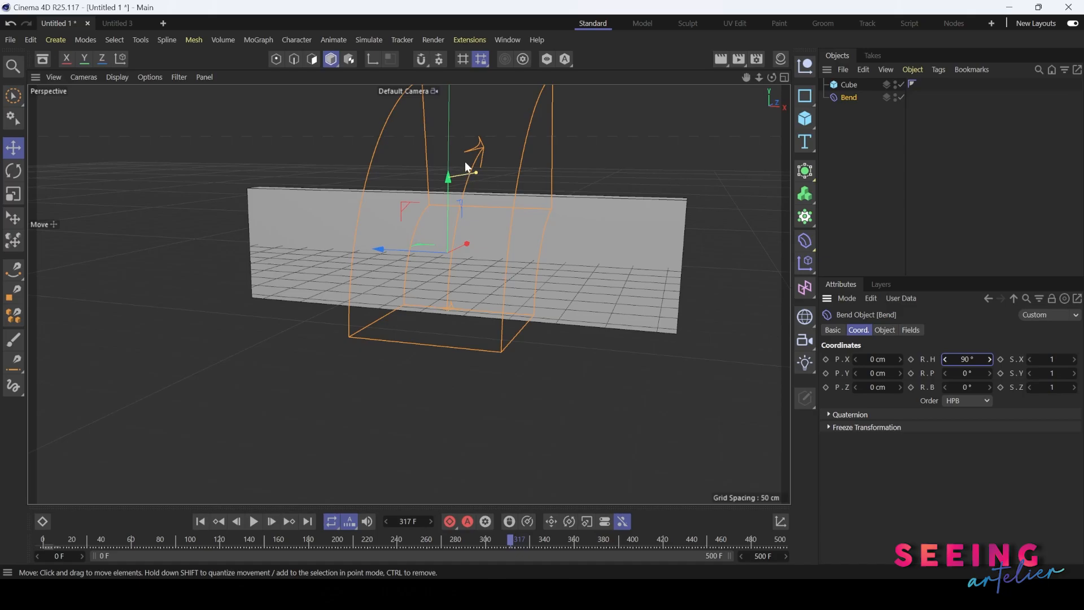
Step: Set the Bend deformer's pitch rotation to 90° so it lies along the wall's length
mouse_move(966, 388)
left_mouse_down()
mouse_move(985, 388)
mouse_move(933, 388)
mouse_move(1020, 373)
mouse_move(967, 373)
left_mouse_up()
key("ctrl+z")
left_click(966, 373)
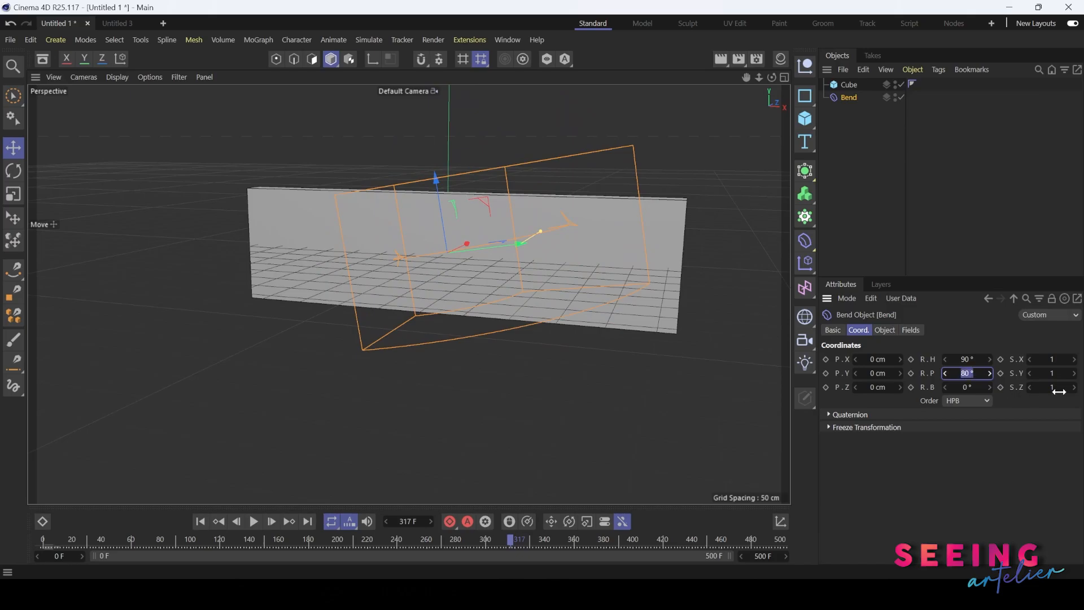
type("90")
key("Return")
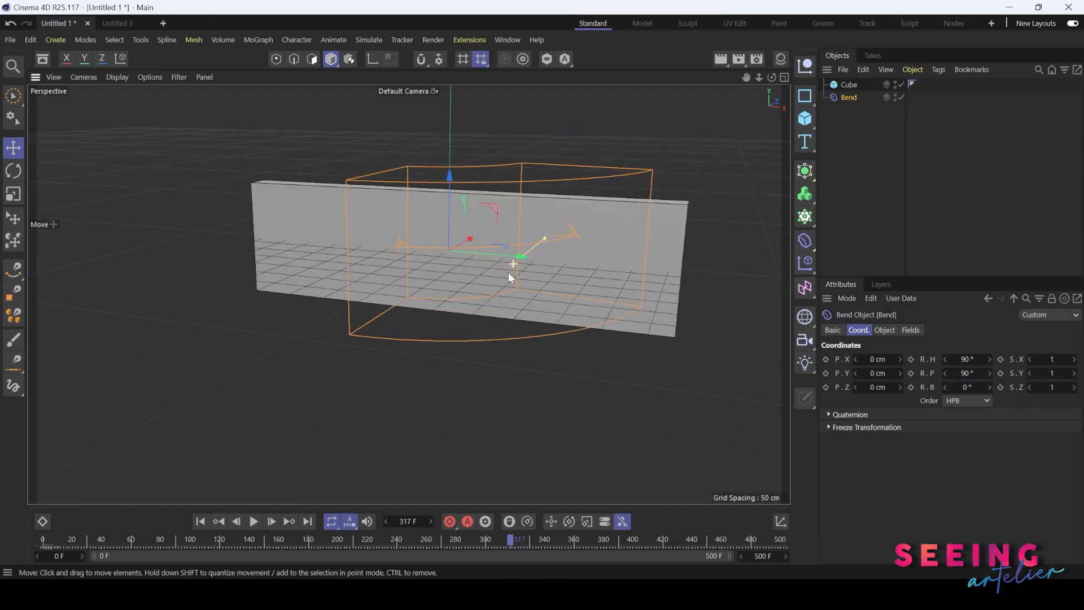
Step: Shift the Bend along the wall to about 125 cm in X and make it a child of the cube
left_click_drag(508, 273, 520, 332, "alt")
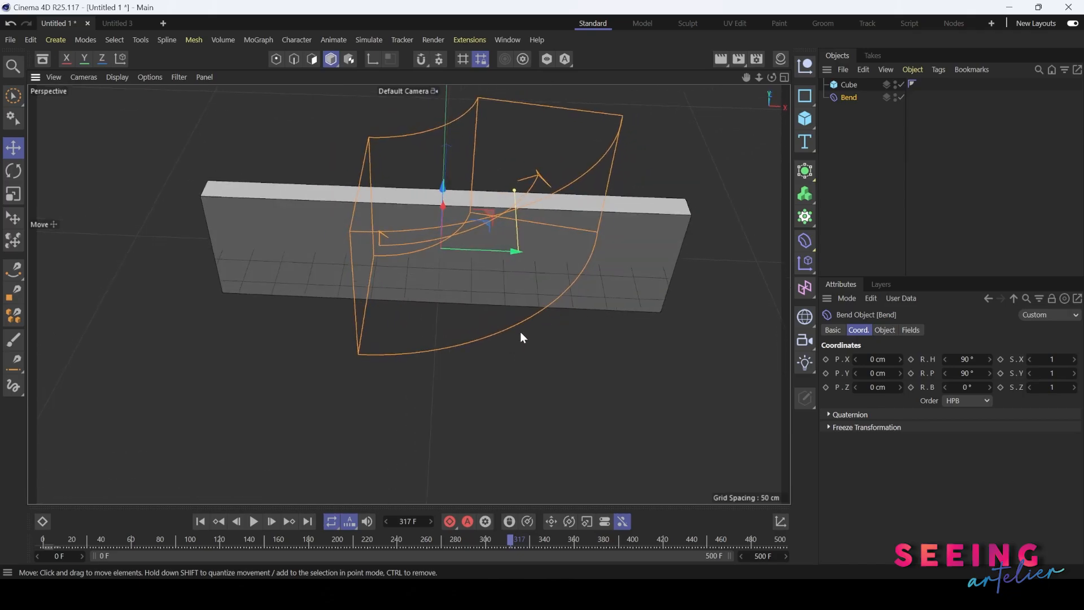
middle_click(493, 232)
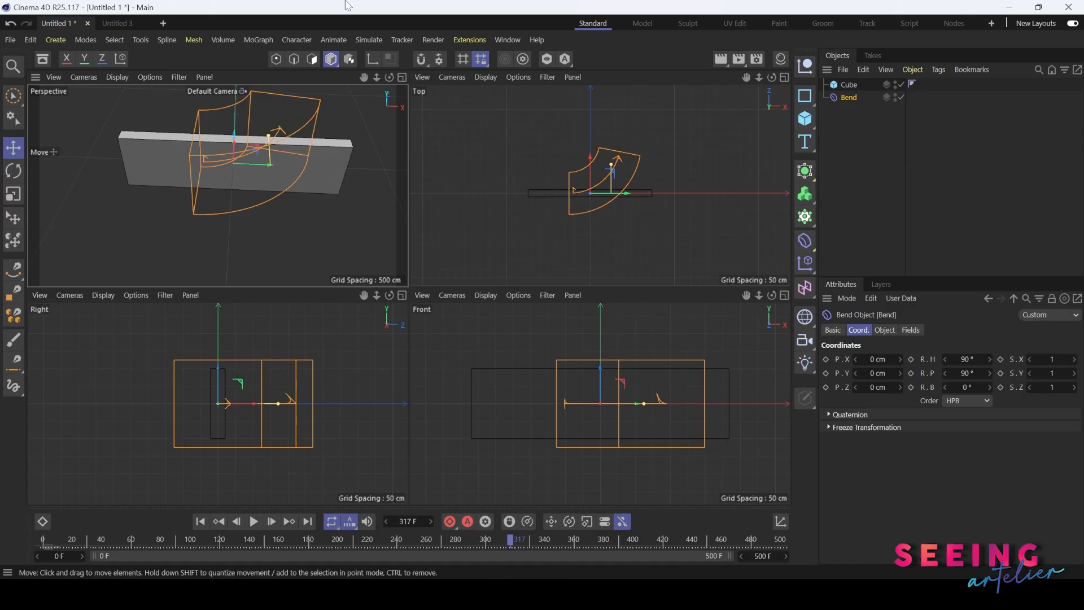
scroll(627, 184, "up", 5)
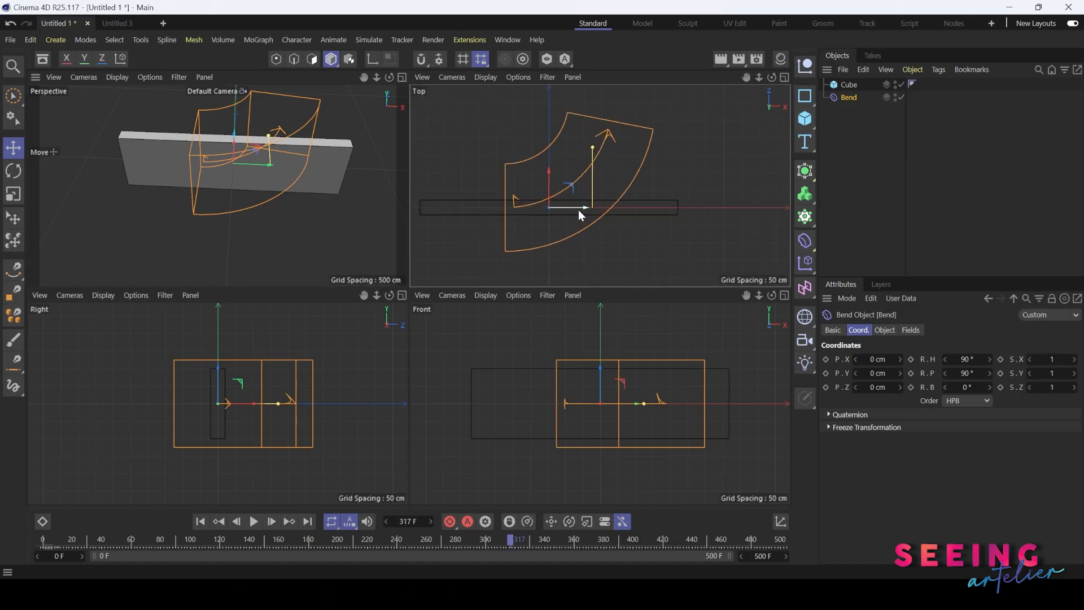
left_click_drag(577, 209, 620, 212)
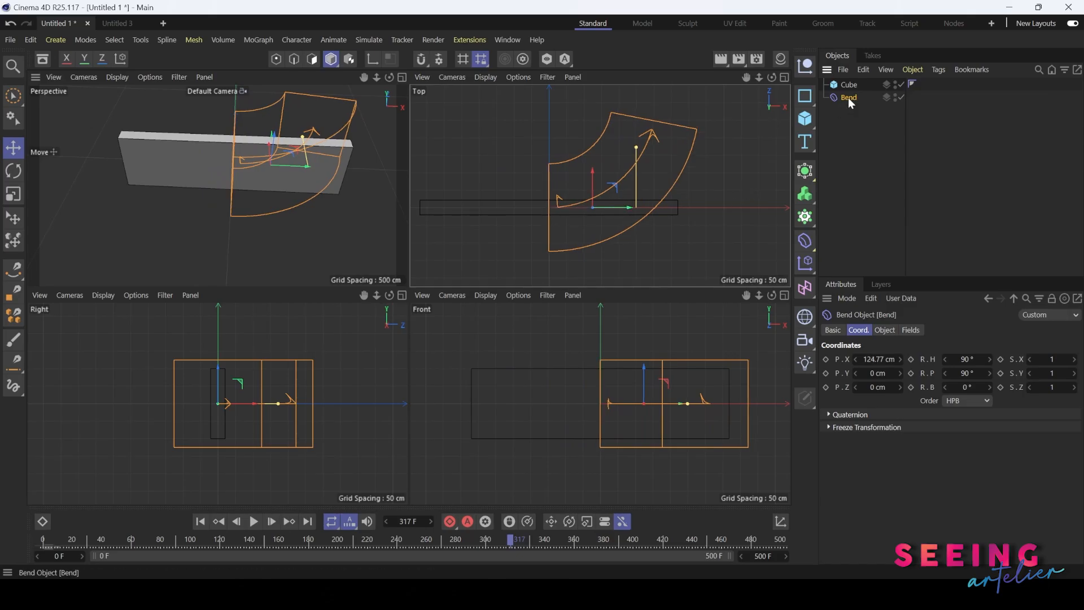
left_click_drag(847, 97, 849, 85)
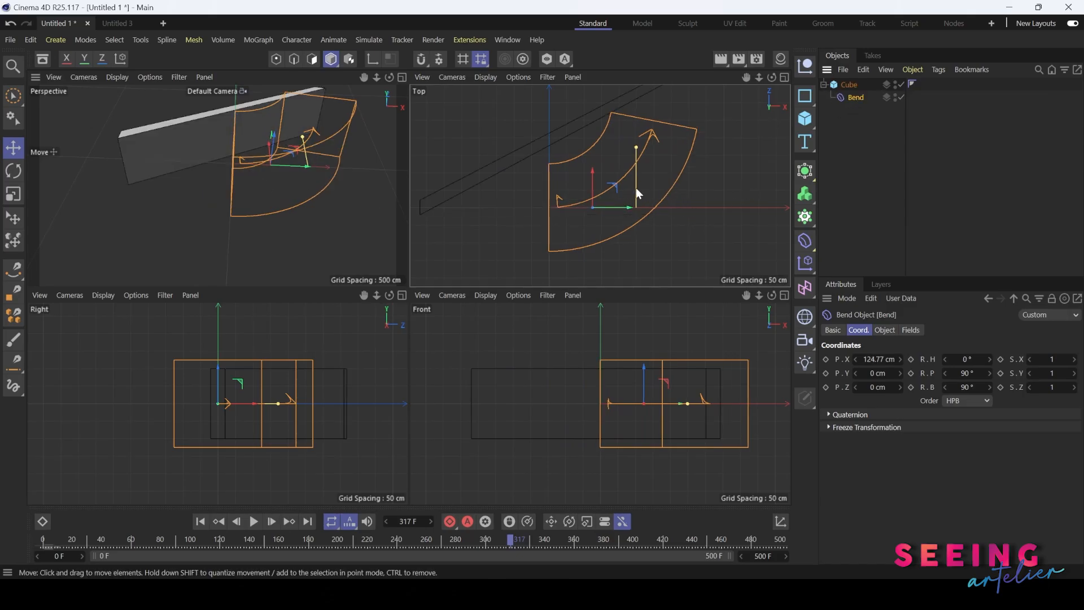
scroll(636, 191, "down", 2)
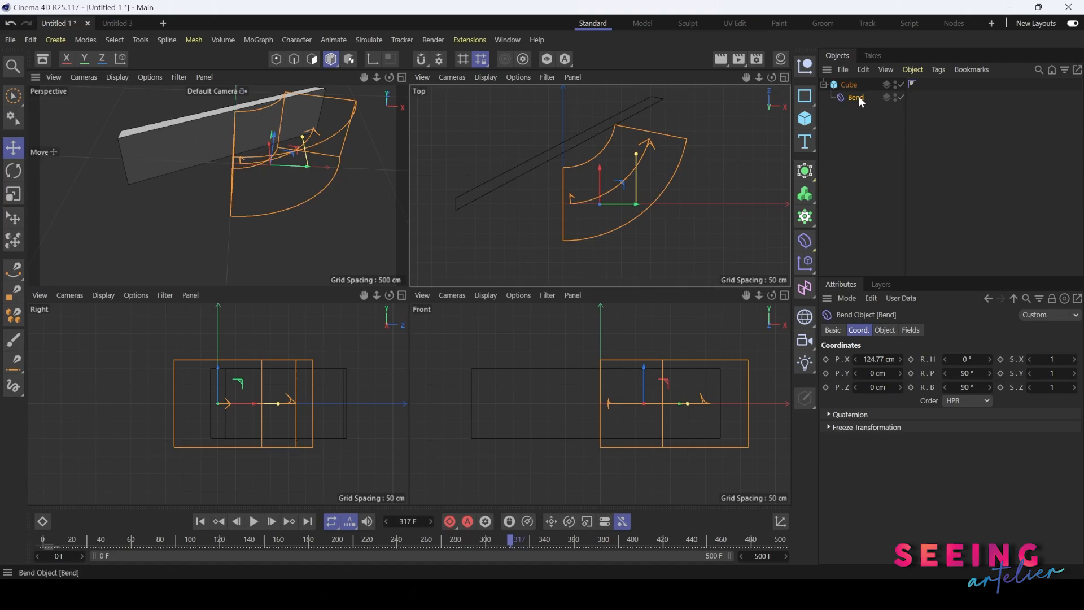
Step: Try 3 segments along the cube's X axis and raise the count to 20
left_click(847, 85)
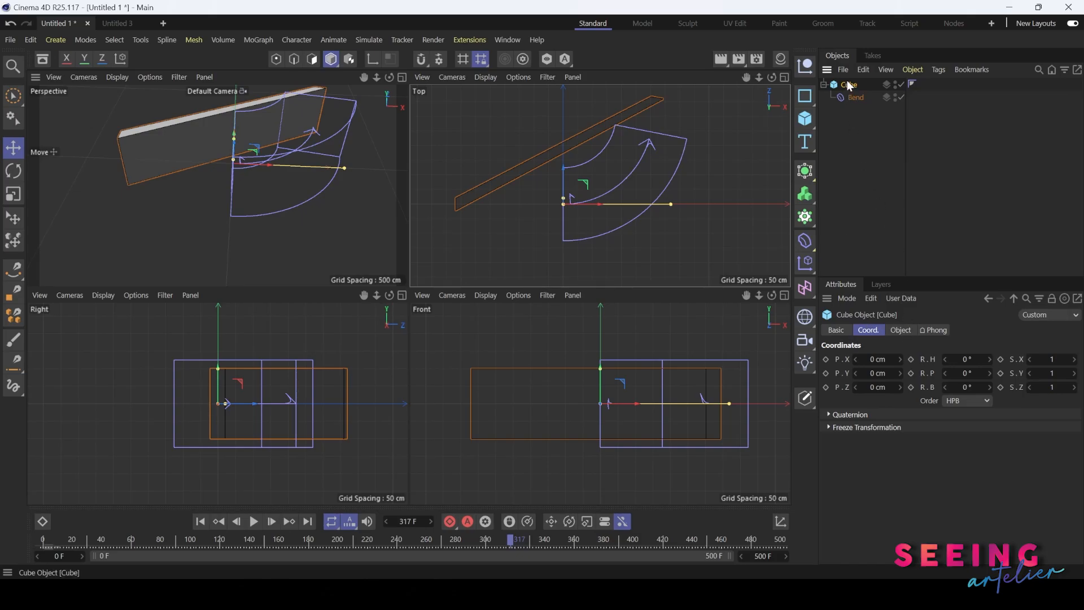
left_click(902, 333)
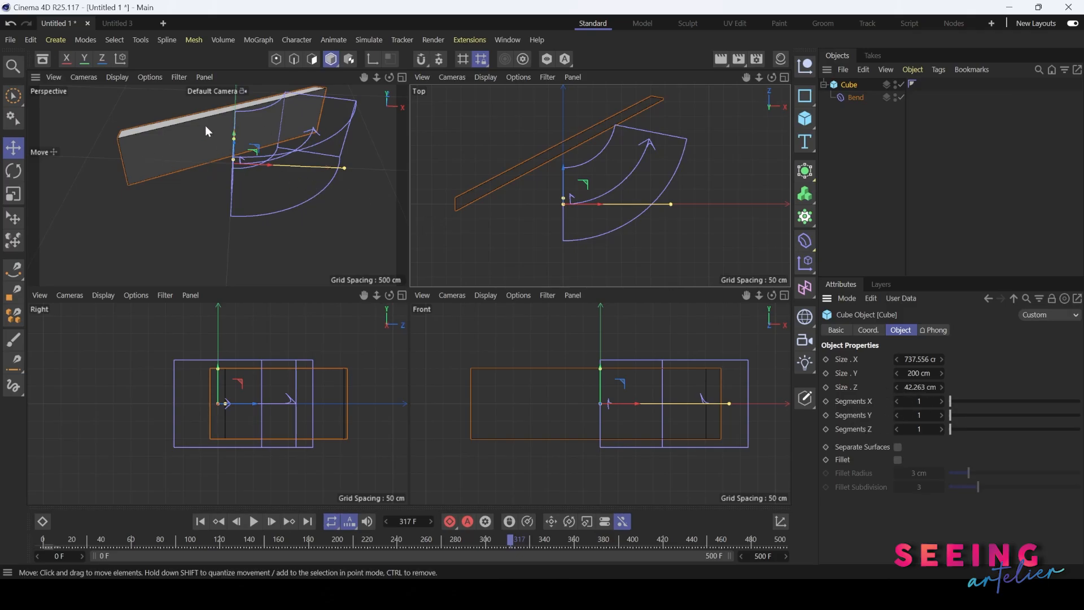
double_click(919, 401)
type("3")
key("Return")
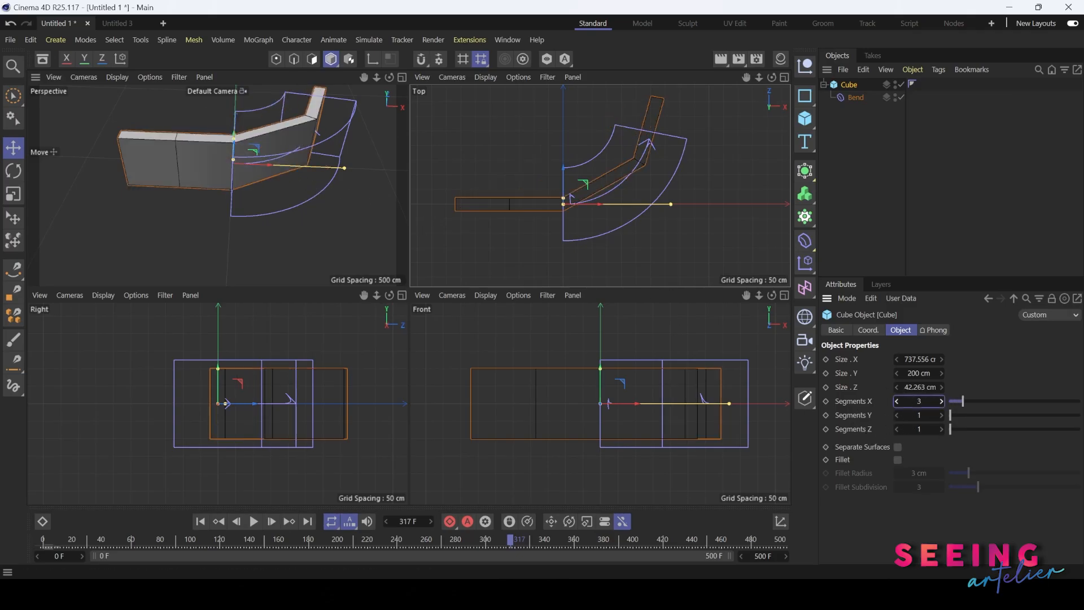
left_click_drag(919, 401, 946, 402)
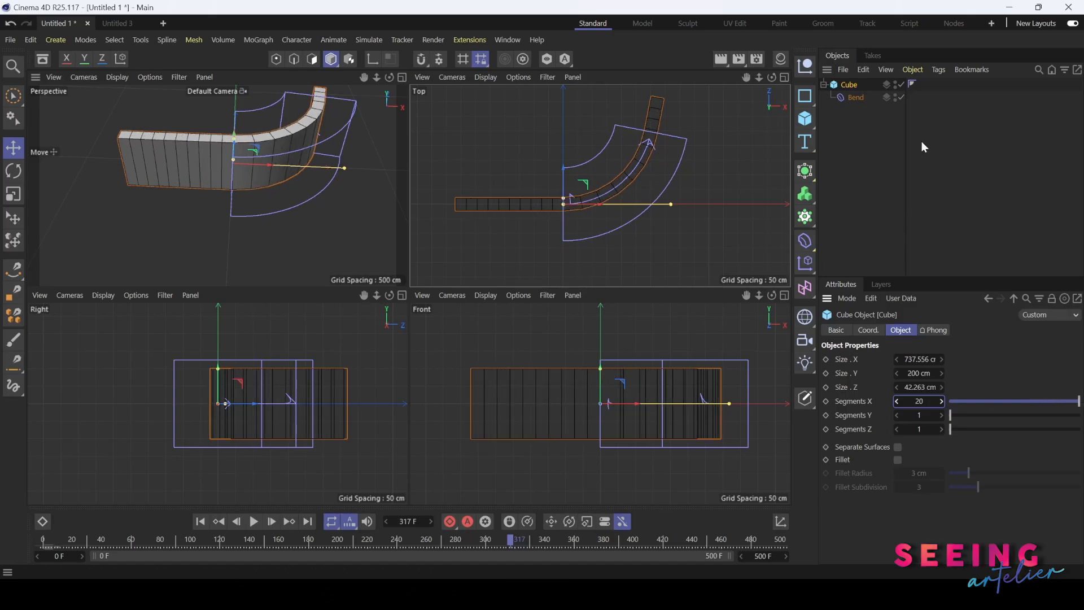
Step: Set the Bend's strength to 88° and try its Within Box and Unlimited modes
left_click(854, 97)
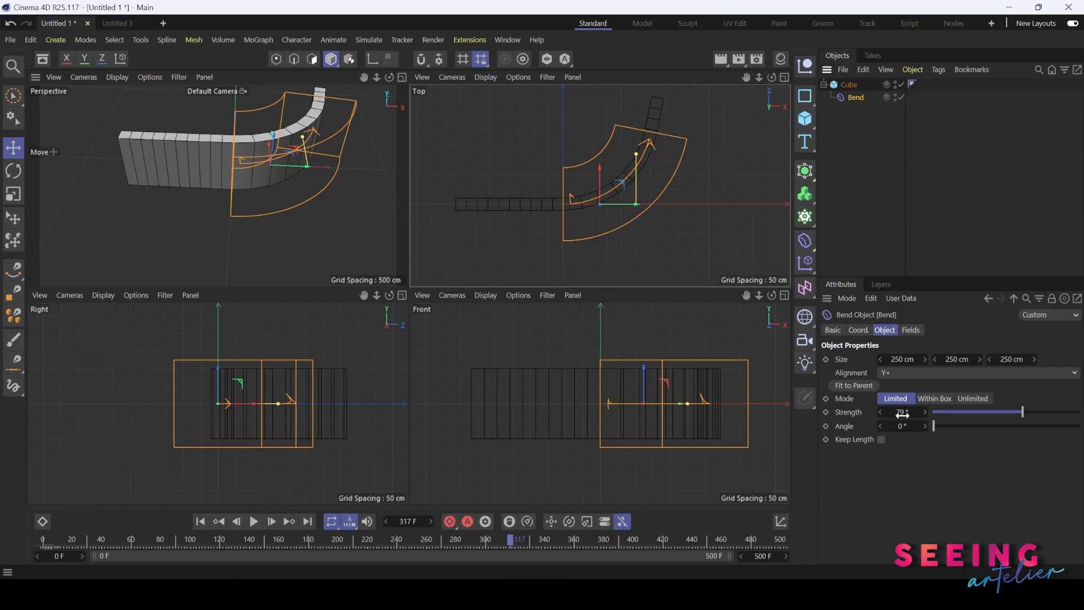
left_click_drag(912, 416, 914, 416)
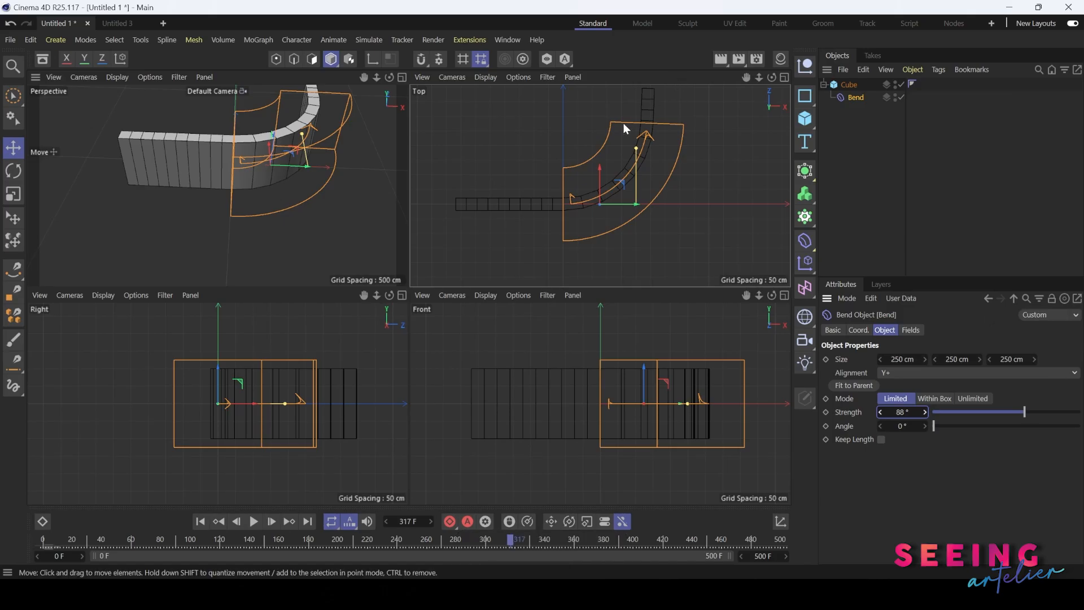
left_click(944, 401)
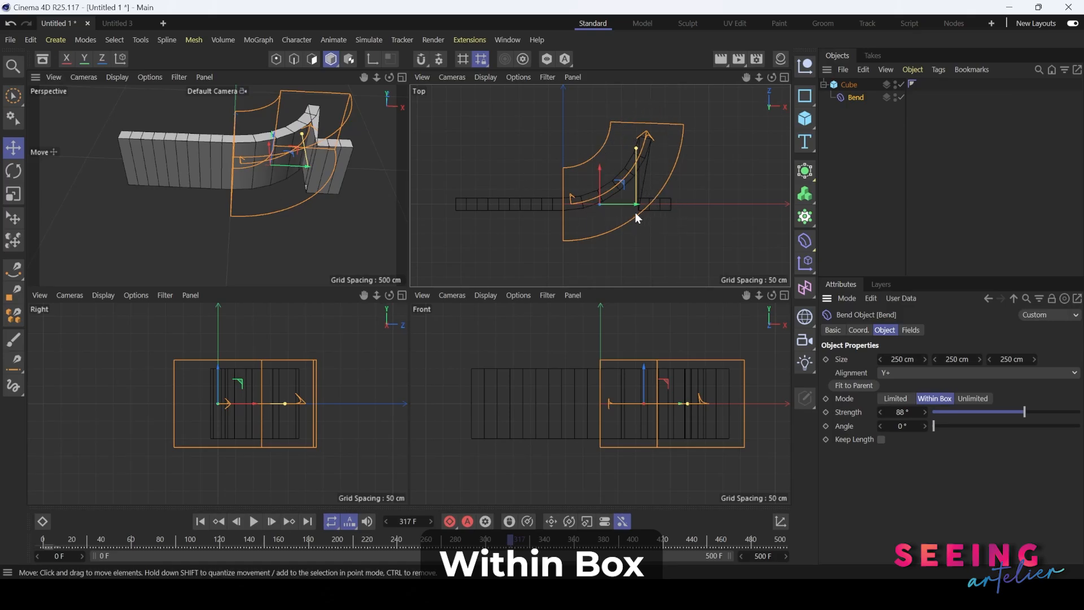
left_click(972, 399)
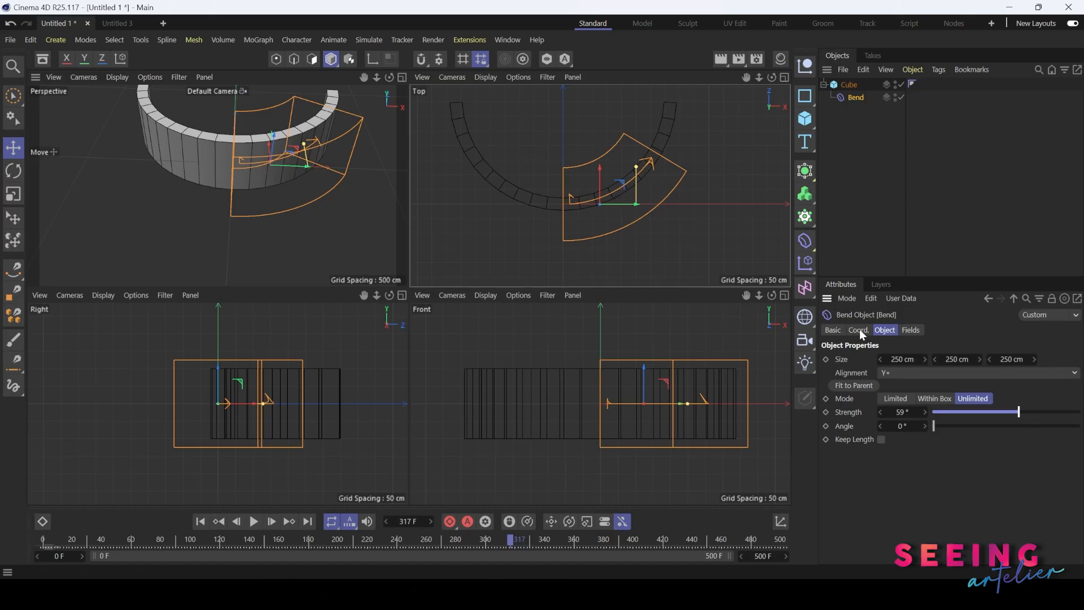
Step: Reduce the Bend's first two size values to 125 cm and 45 cm, and use Limited mode with a strength of 89°
left_click_drag(901, 360, 830, 360)
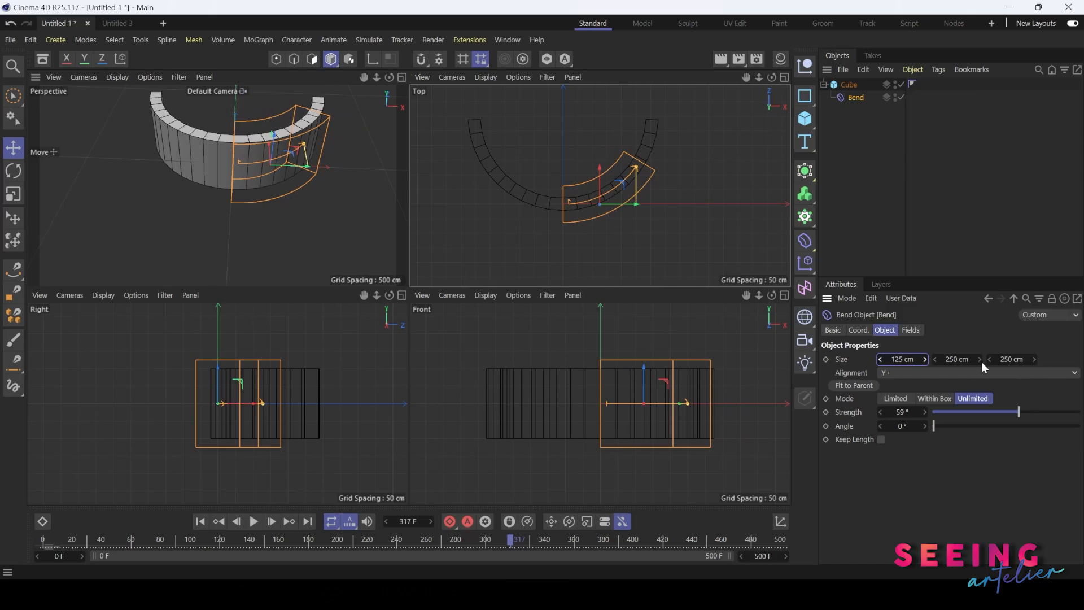
left_click_drag(955, 360, 906, 361)
left_click(896, 398)
left_click_drag(915, 412, 932, 412)
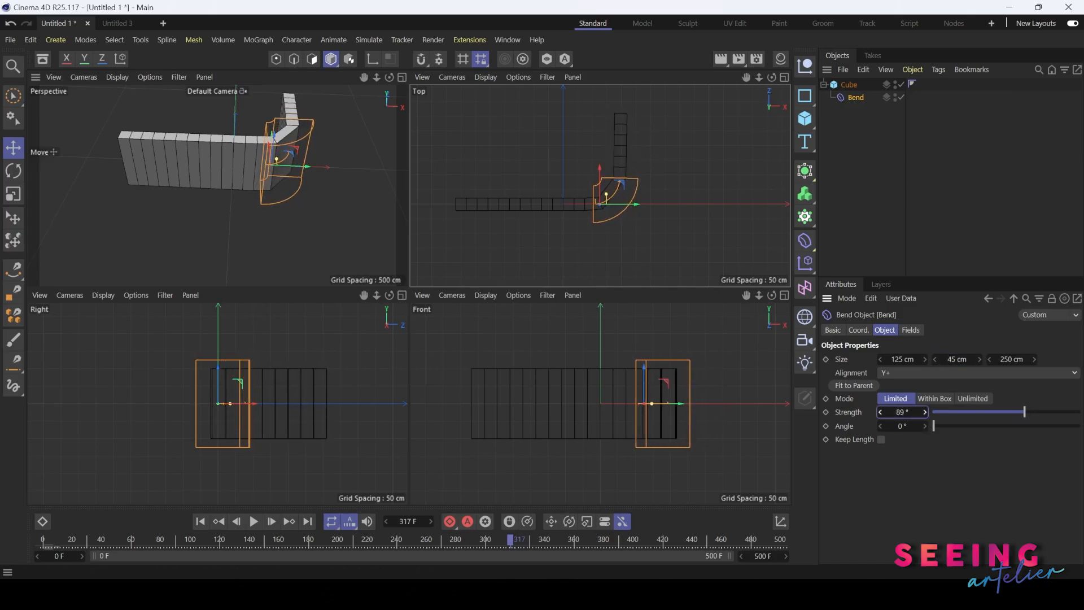
Step: Increase the cube's X segments to 111 to smooth the corner, and clear the selection
left_click(858, 85)
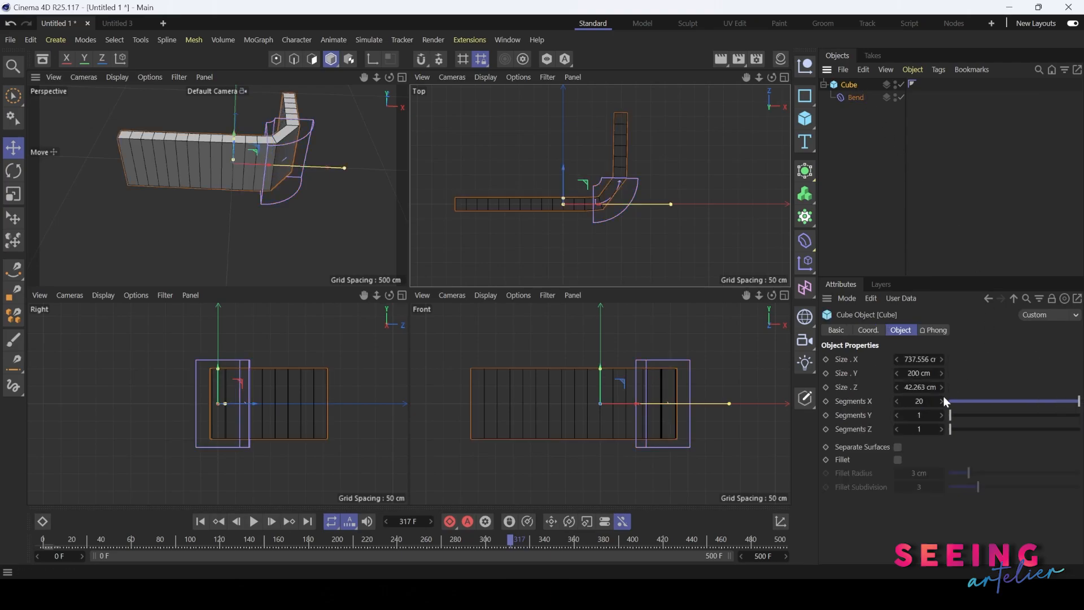
left_click_drag(912, 399, 934, 399)
left_click(304, 222)
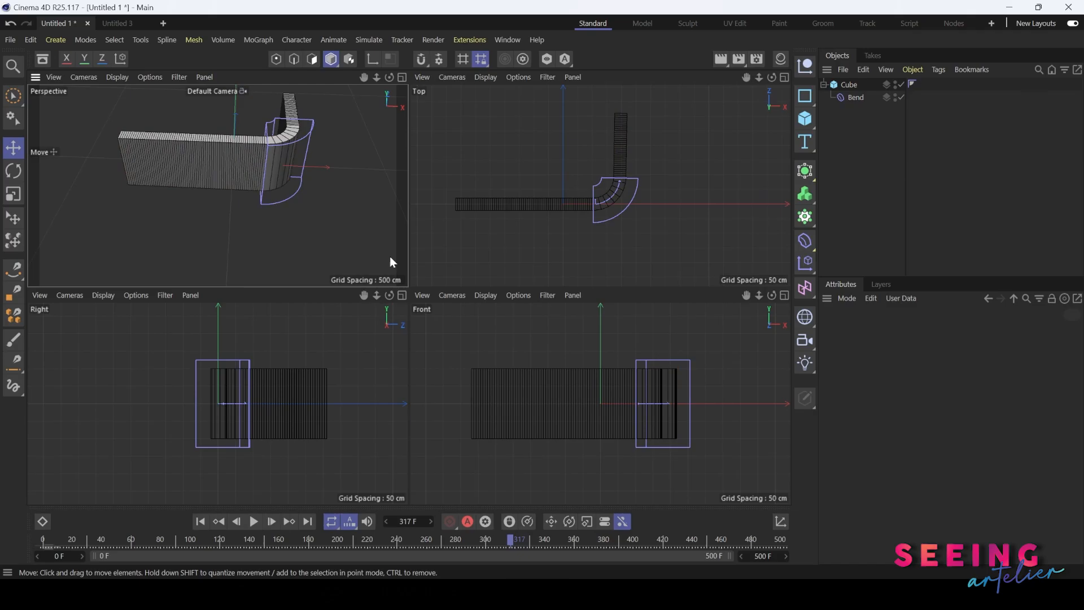
Step: Set the Bend deformer's angle to 37° to tilt the bent end of the wall
left_click(854, 97)
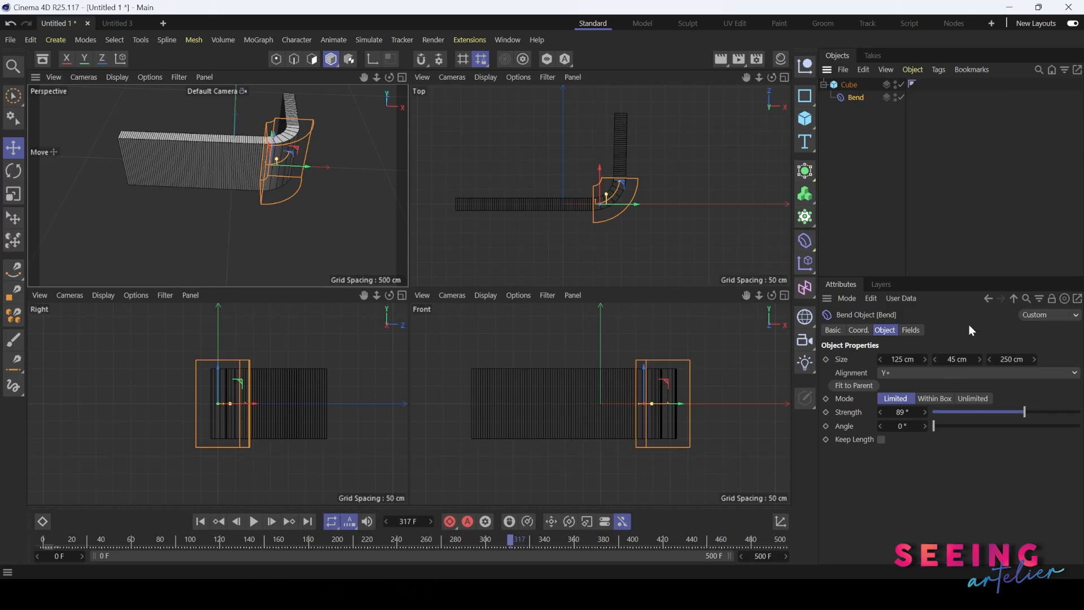
left_click(858, 330)
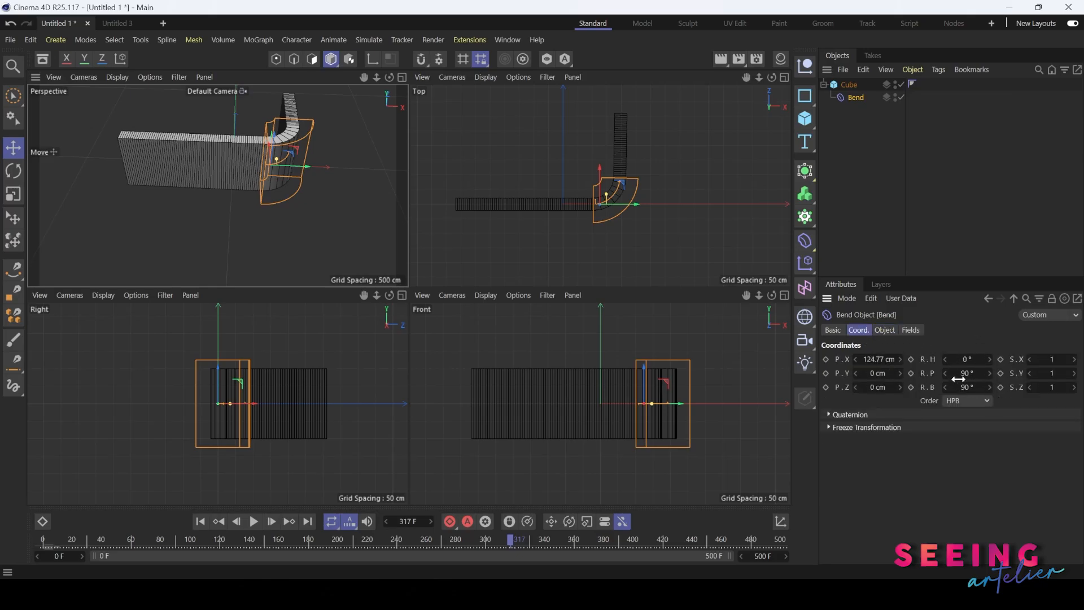
left_click(885, 330)
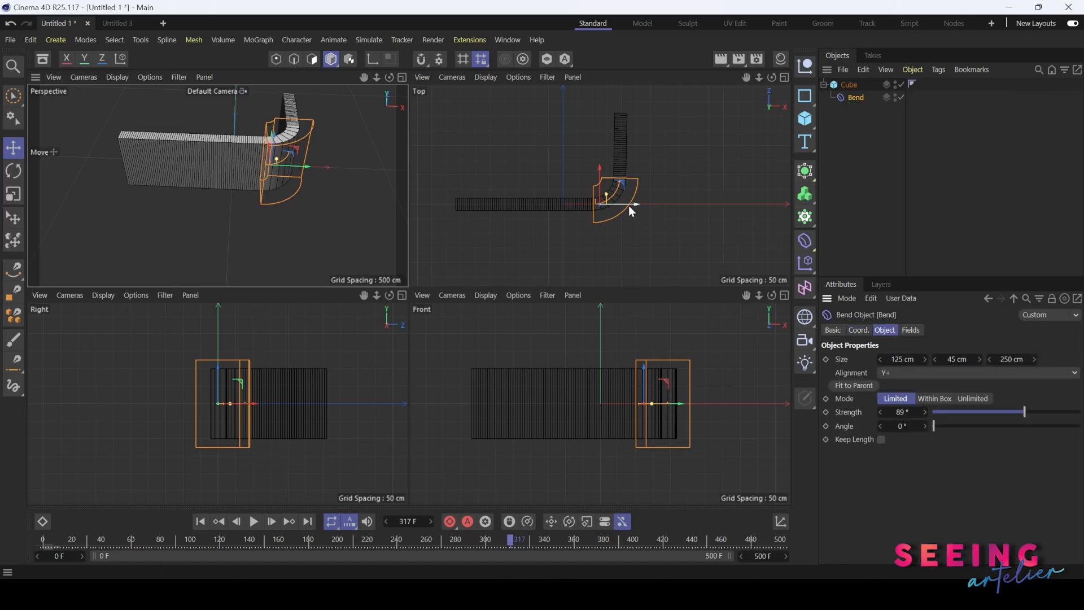
left_click(898, 424)
type("25")
key("Return")
mouse_move(925, 427)
left_mouse_down()
mouse_move(888, 427)
mouse_move(932, 427)
left_mouse_up()
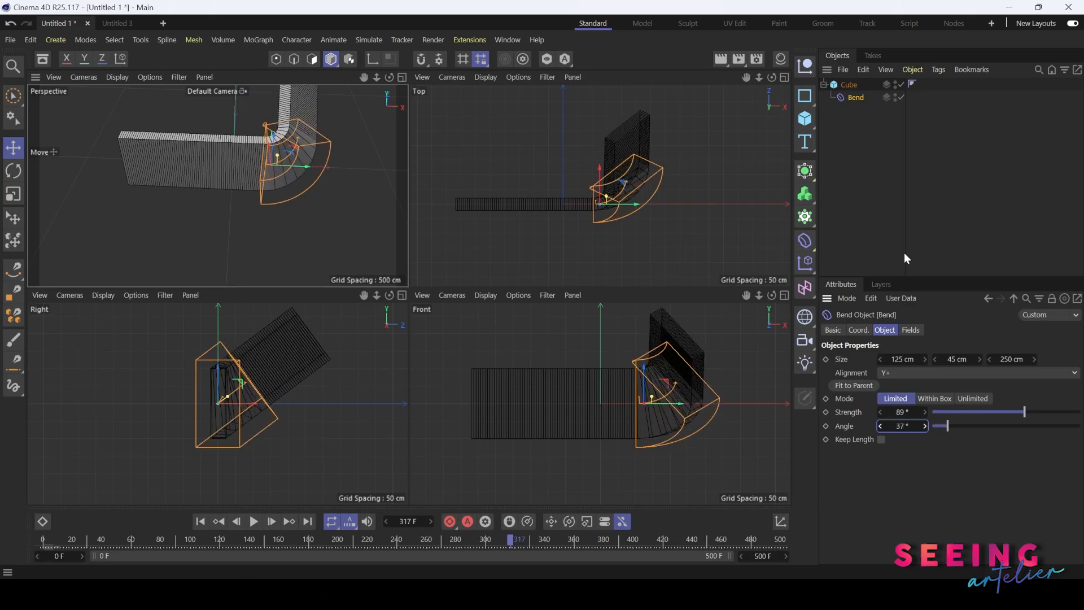
Step: Select the cube that holds the Bend deformer
left_click(849, 85)
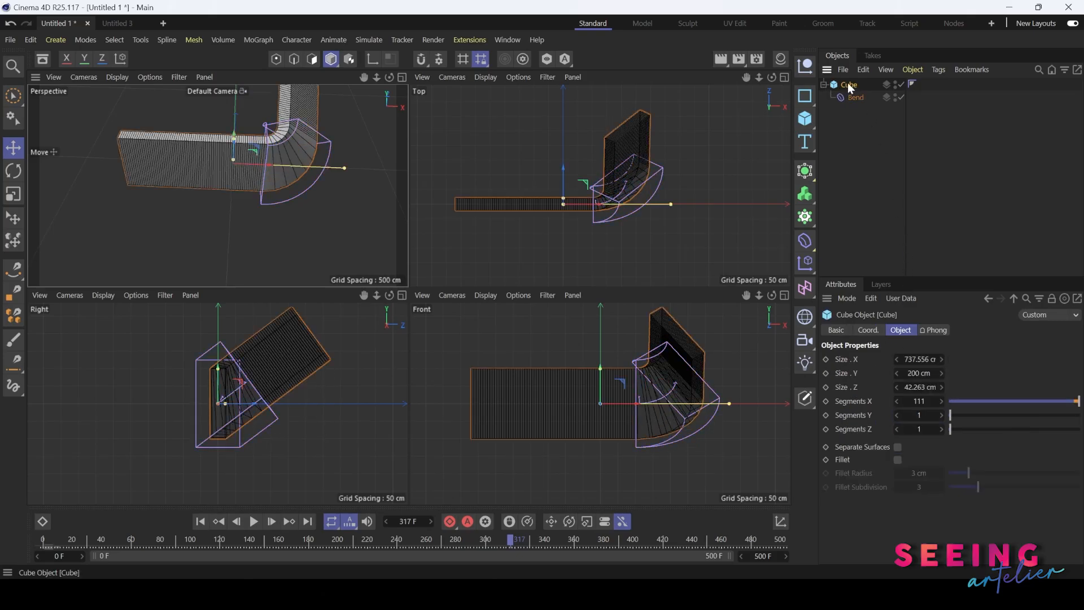